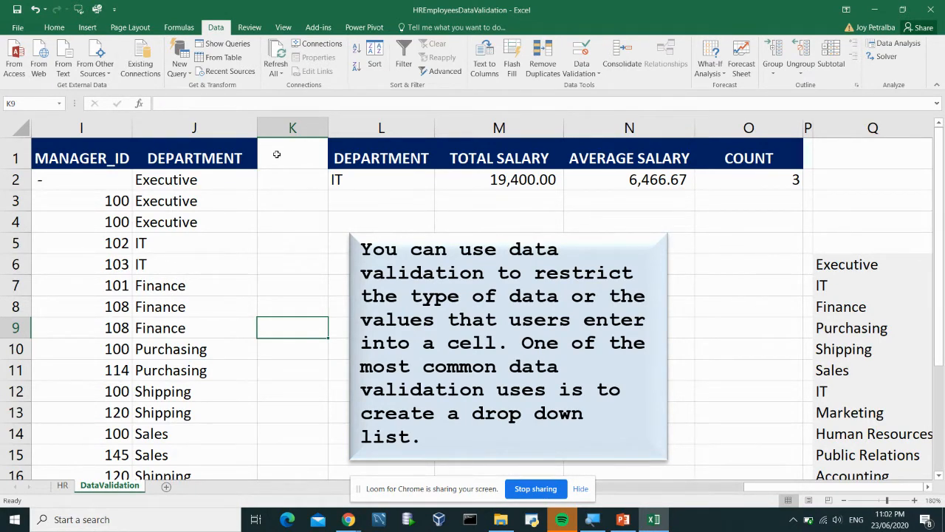
Add a List data validation to the summary's department cell L2, using the department names in Q6:Q16 as source
left_click(367, 181)
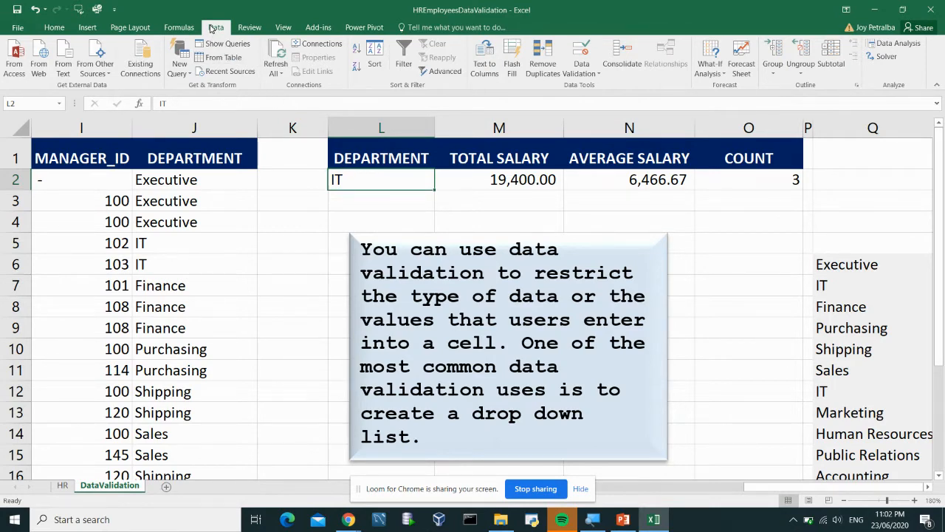
left_click(593, 76)
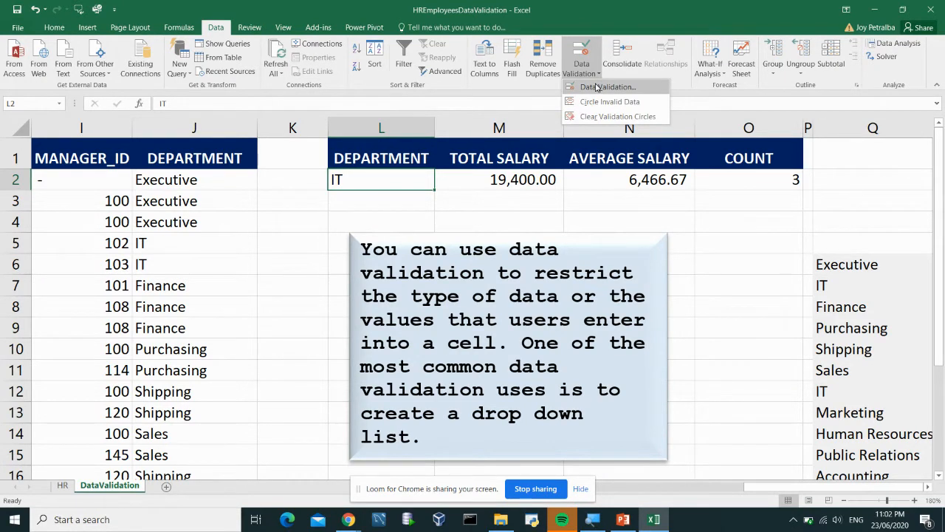
left_click(598, 88)
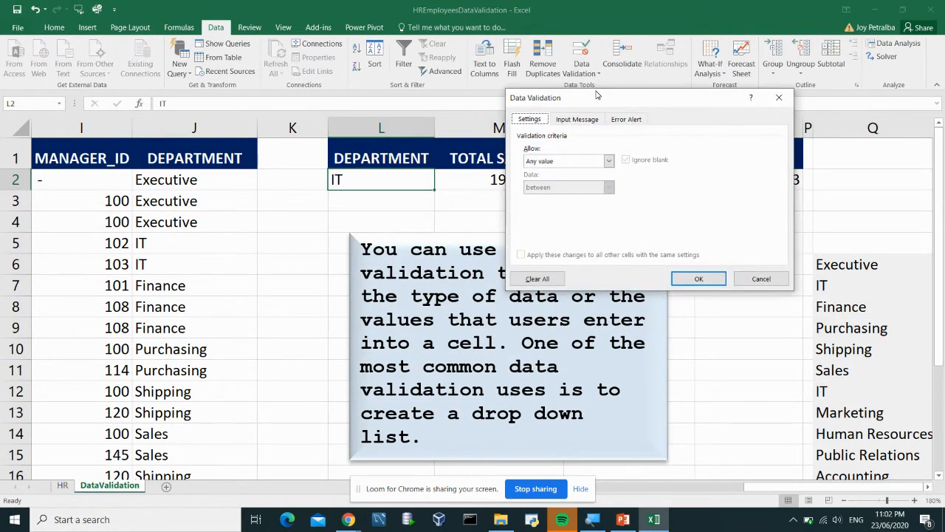
left_click_drag(598, 95, 616, 115)
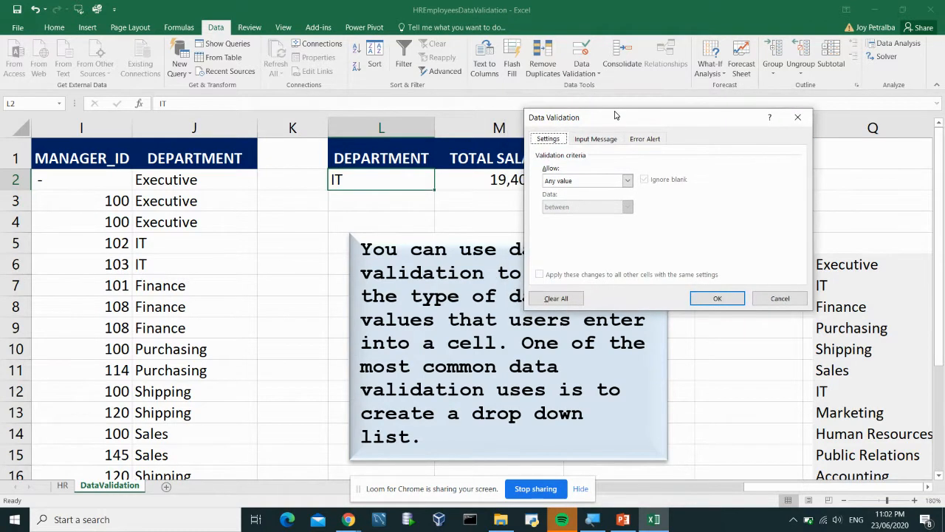
left_click(627, 181)
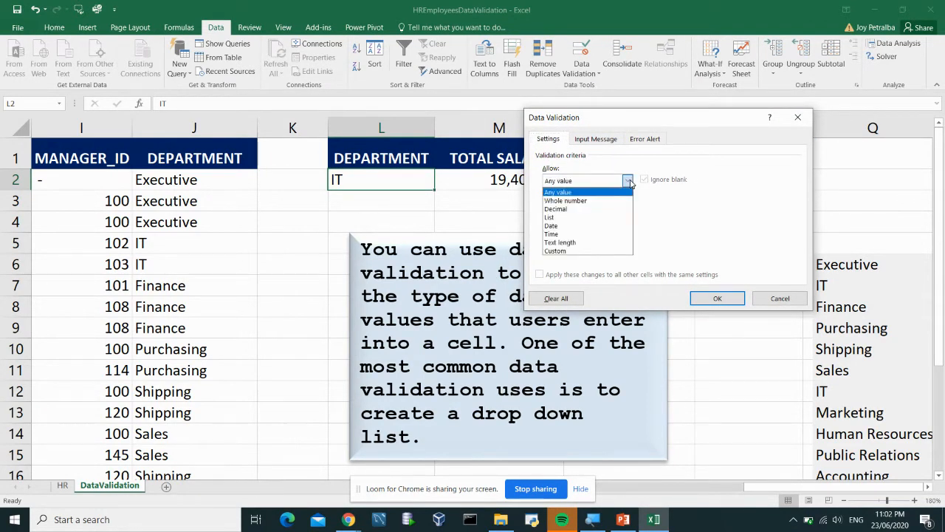
left_click(559, 218)
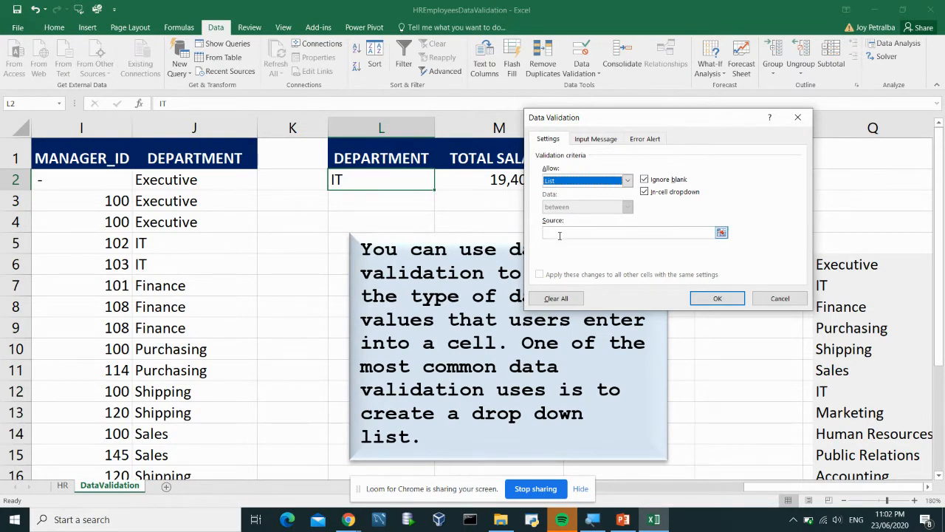
left_click(559, 234)
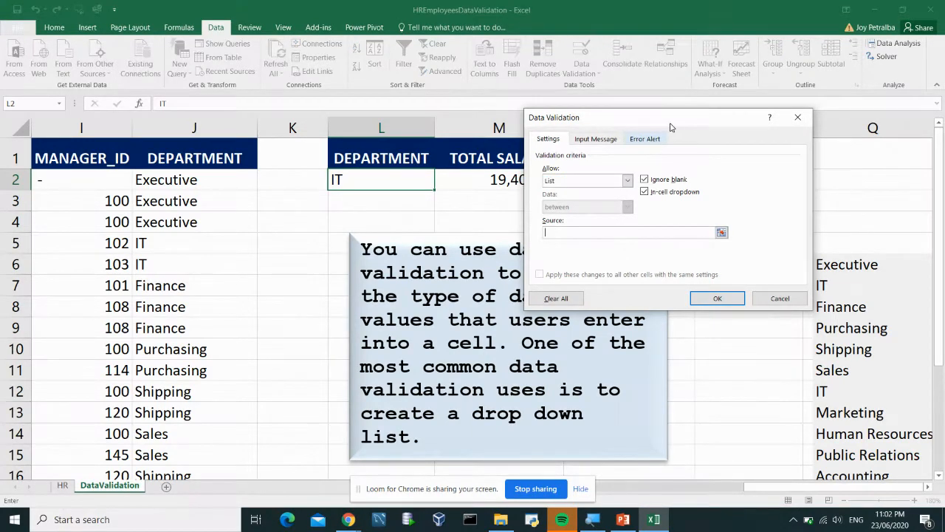
left_click_drag(671, 128, 618, 81)
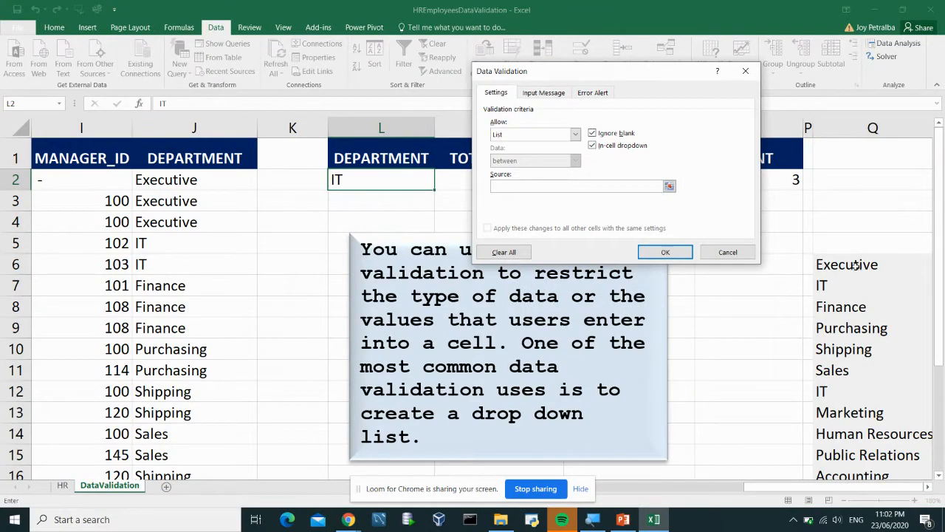
left_click_drag(855, 264, 863, 448)
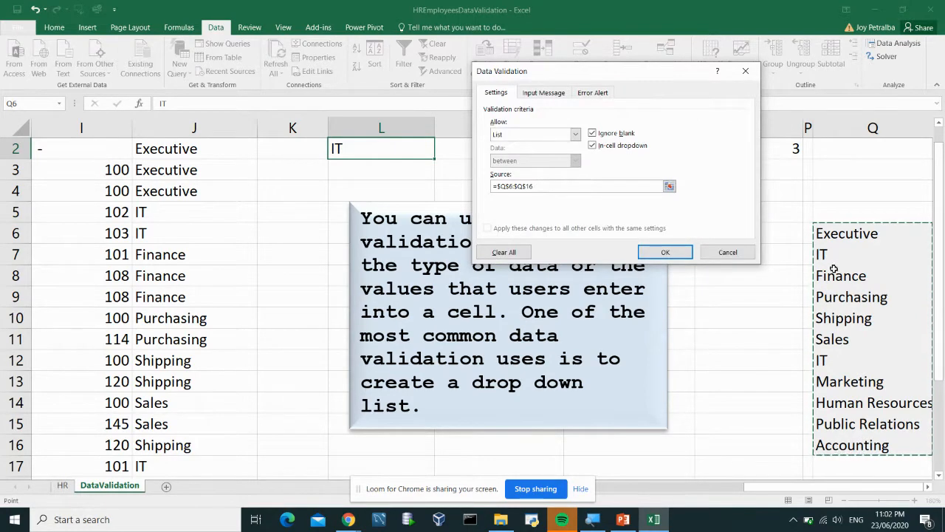
left_click(665, 251)
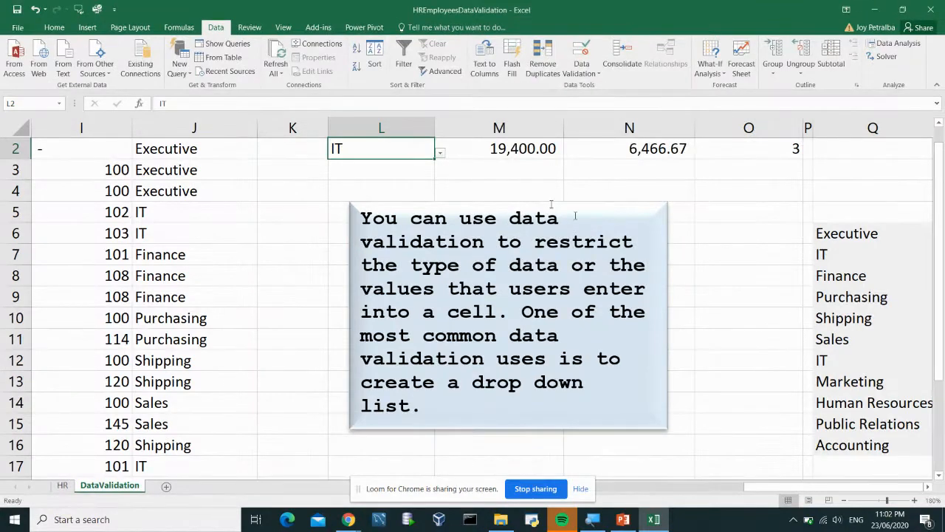
Try the drop-down list in cell L2 by choosing Sales, and switch the department to Public Relations
scroll(434, 192, "up", 1)
left_click(440, 184)
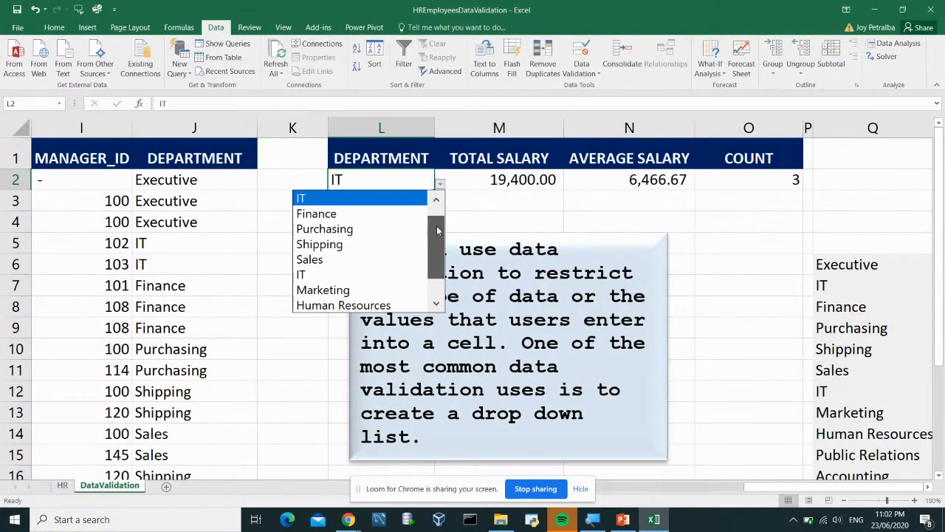
mouse_move(438, 230)
left_mouse_down()
mouse_move(434, 275)
mouse_move(437, 232)
left_mouse_up()
left_click(349, 257)
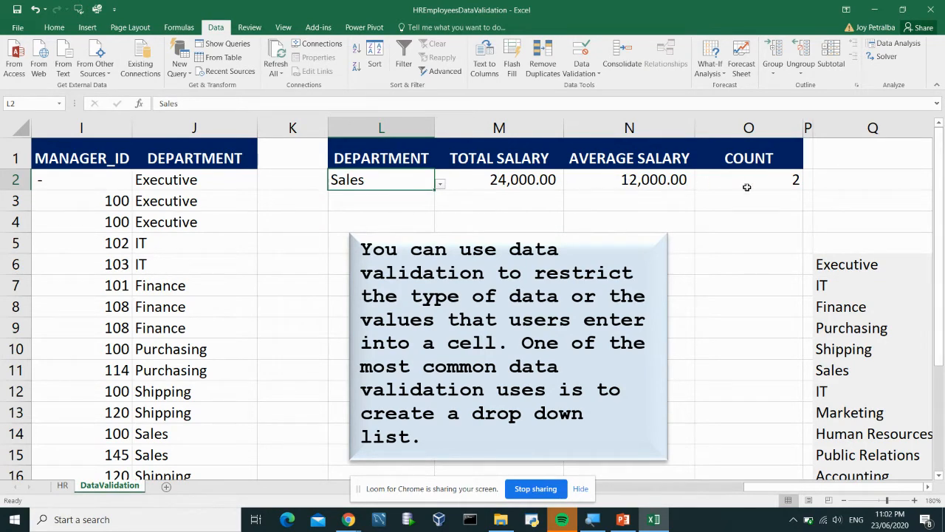
left_click(439, 183)
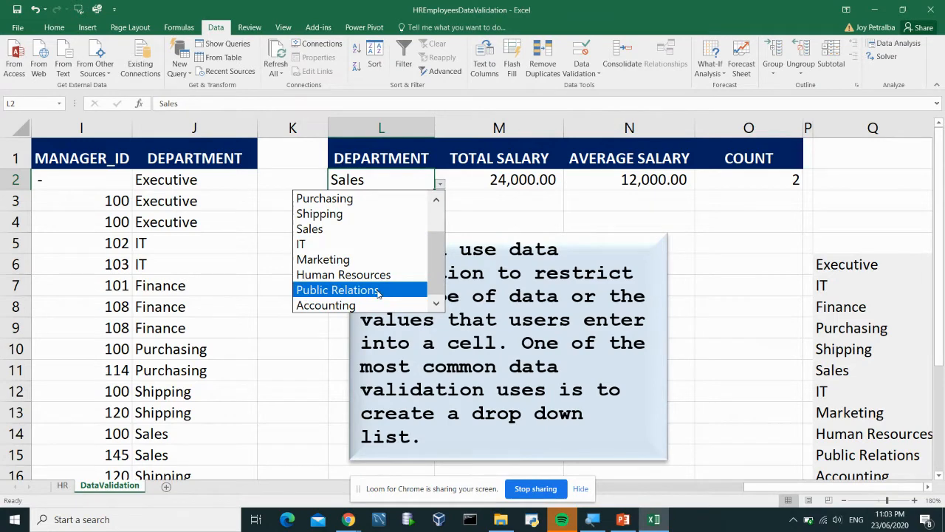
left_click(378, 291)
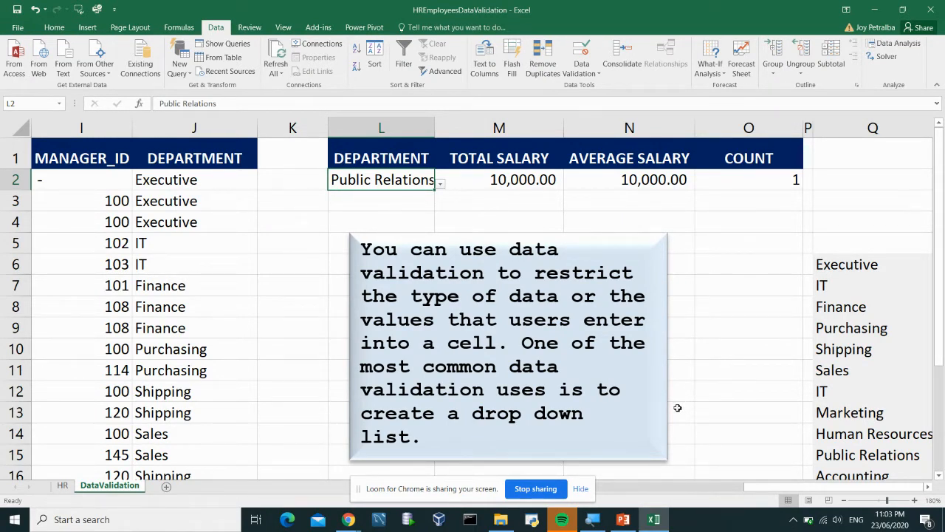
Review the employee table's DEPARTMENT entries in column J down to the last row for consistent naming
left_click_drag(767, 494, 717, 497)
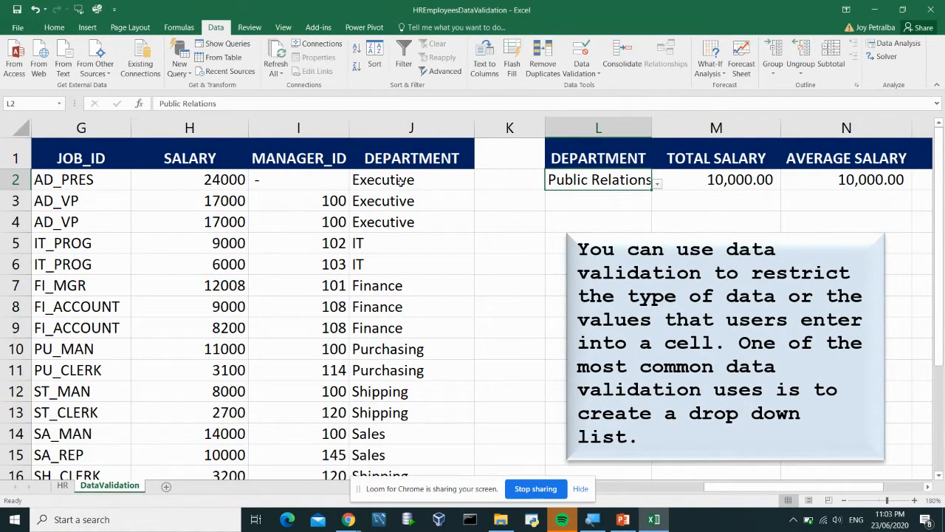
scroll(397, 245, "down", 1)
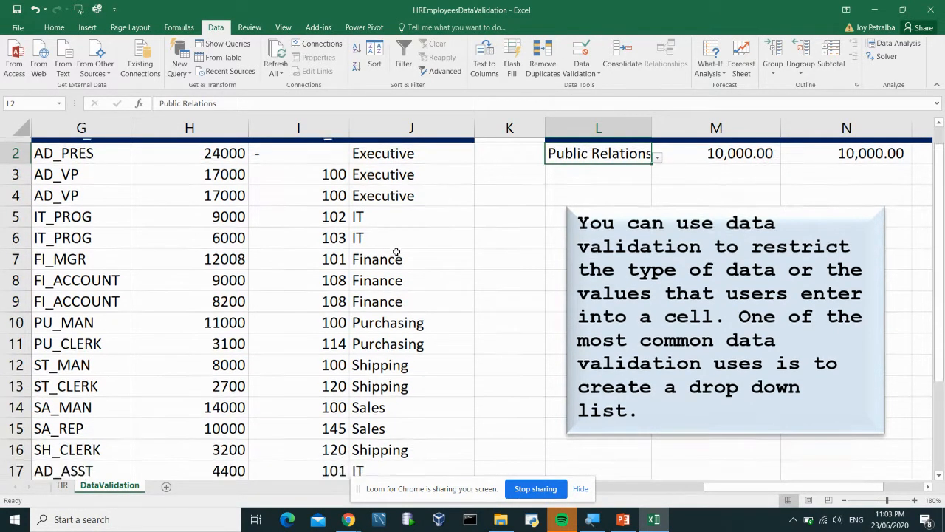
scroll(397, 253, "down", 2)
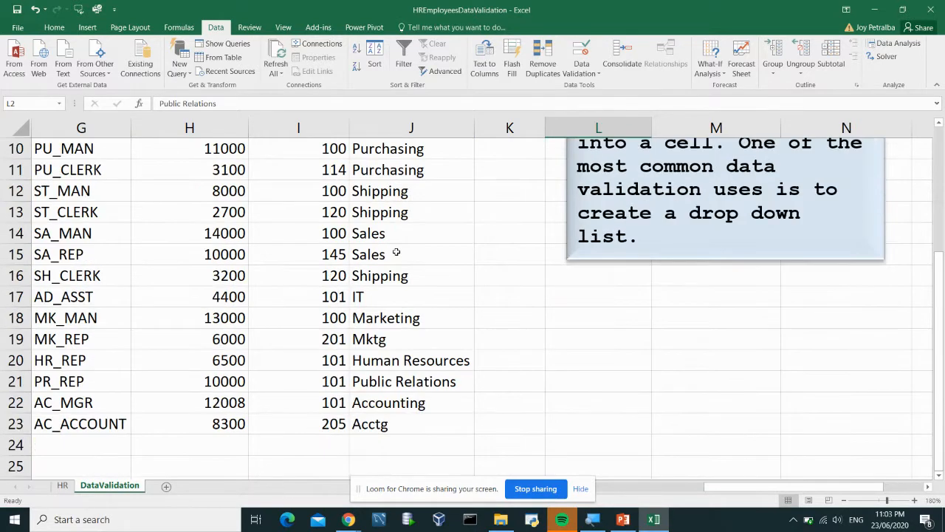
scroll(397, 253, "down", 2)
scroll(397, 254, "up", 5)
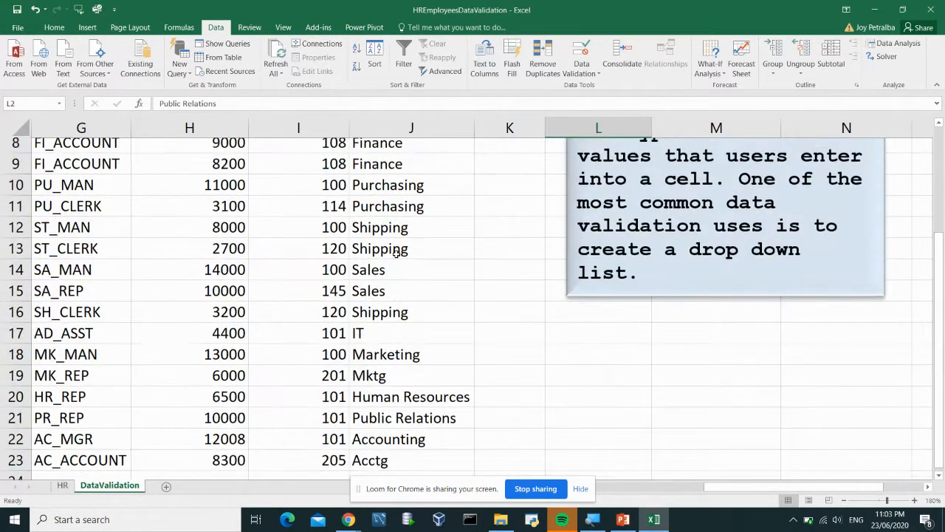
scroll(397, 245, "down", 3)
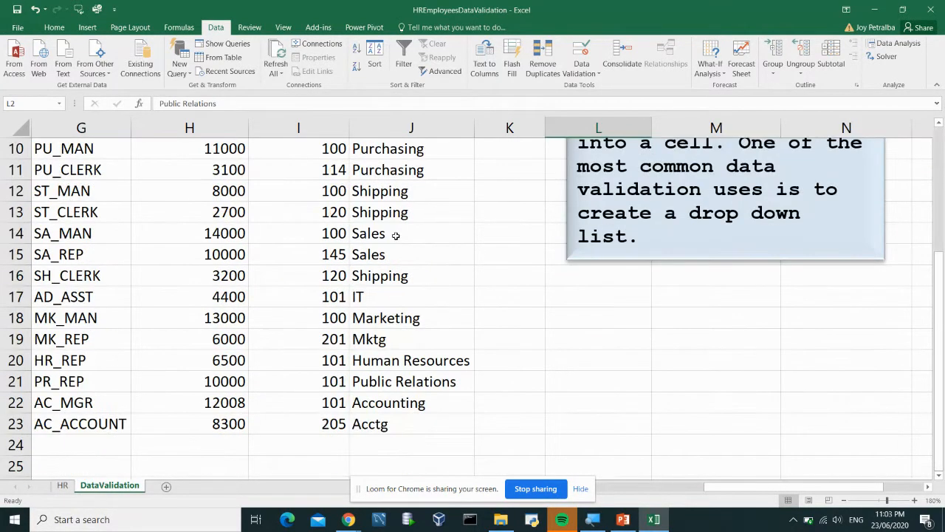
scroll(396, 235, "up", 3)
Apply a List data validation to the DEPARTMENT column from J2 down past the last entry, with Q6:Q16 as source
left_click(397, 179)
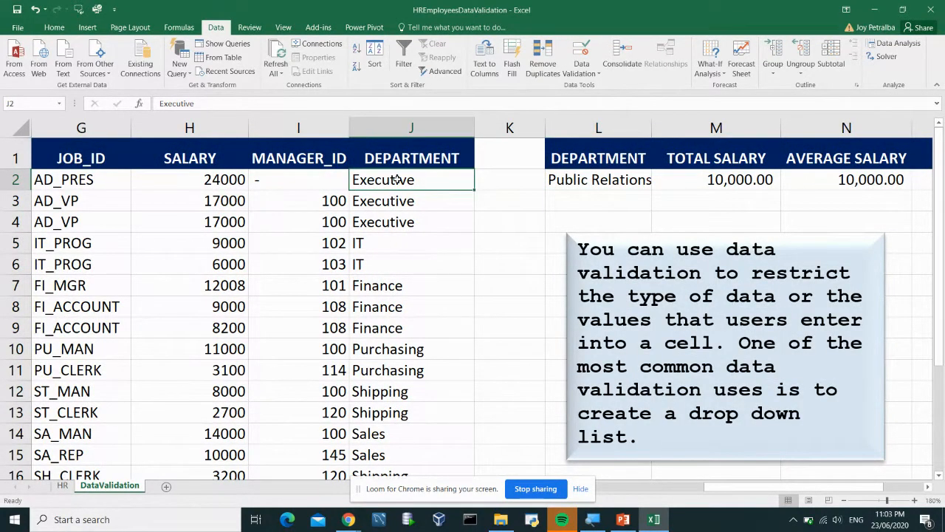
key("ctrl+shift+Down")
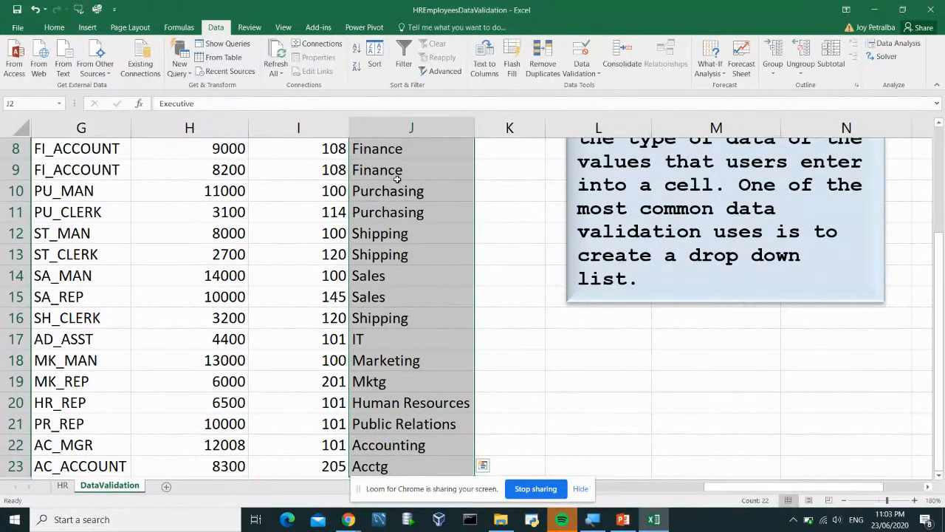
scroll(397, 179, "down", 2)
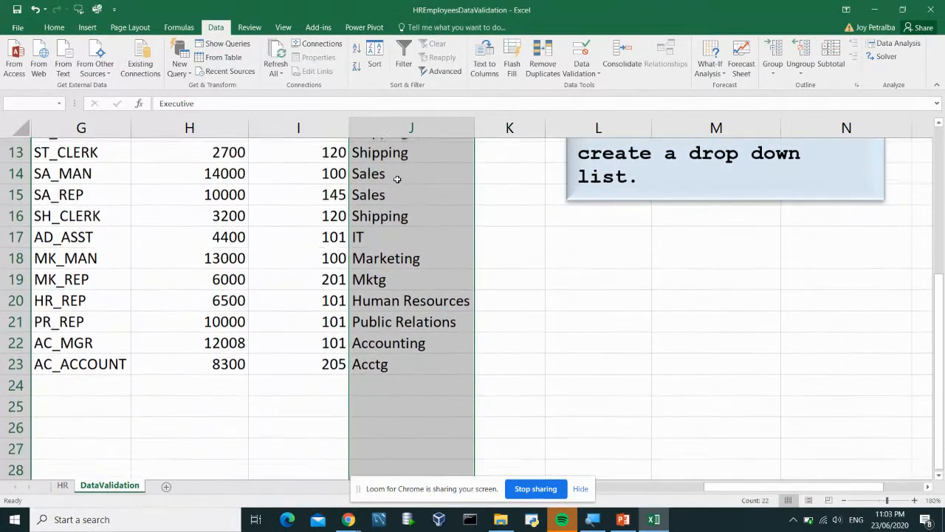
scroll(396, 180, "down", 1)
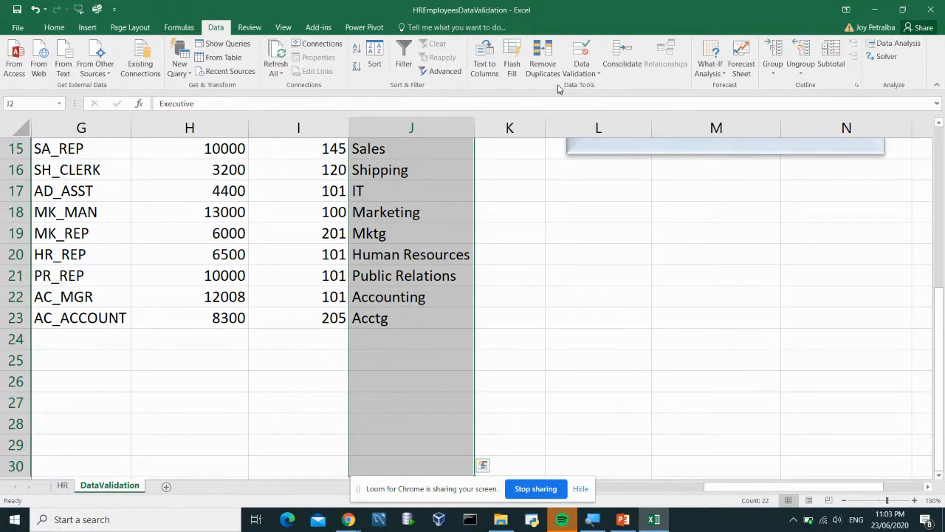
left_click(589, 71)
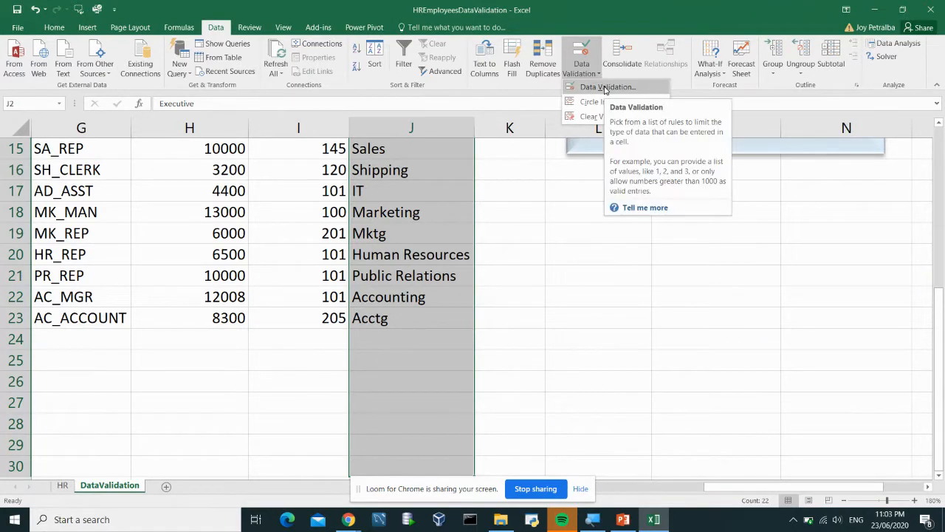
left_click(605, 87)
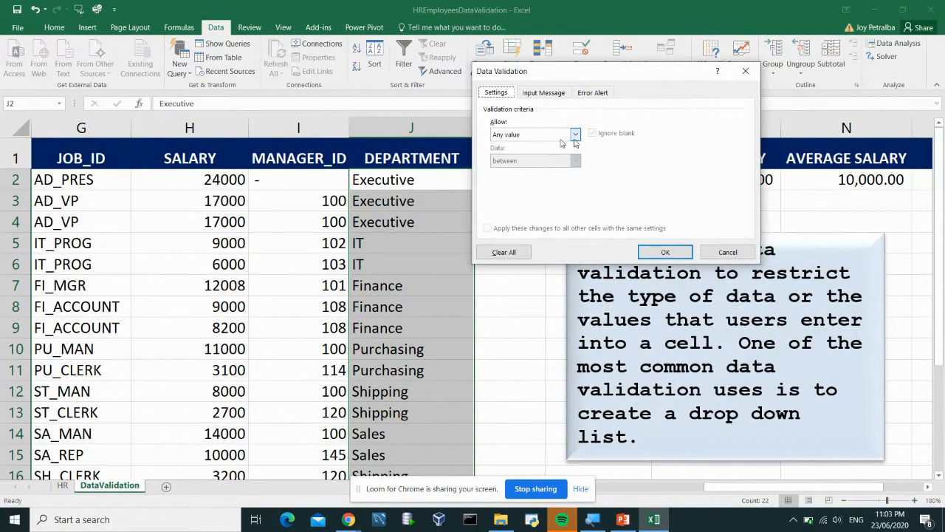
left_click(575, 135)
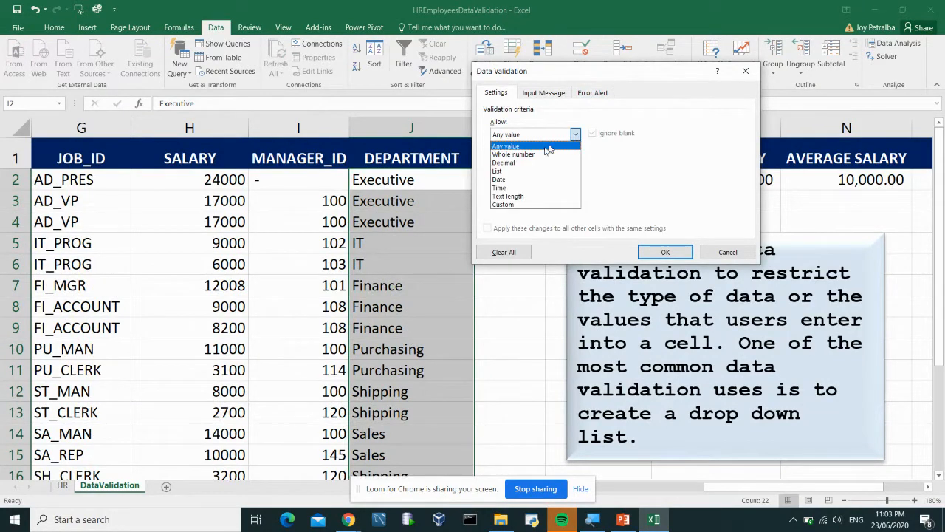
left_click(515, 175)
left_click(508, 185)
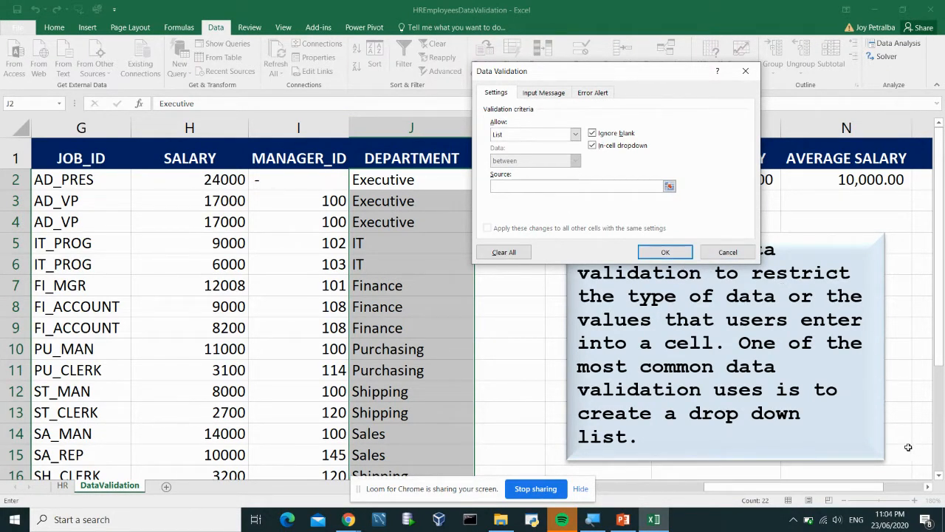
left_click_drag(842, 488, 881, 487)
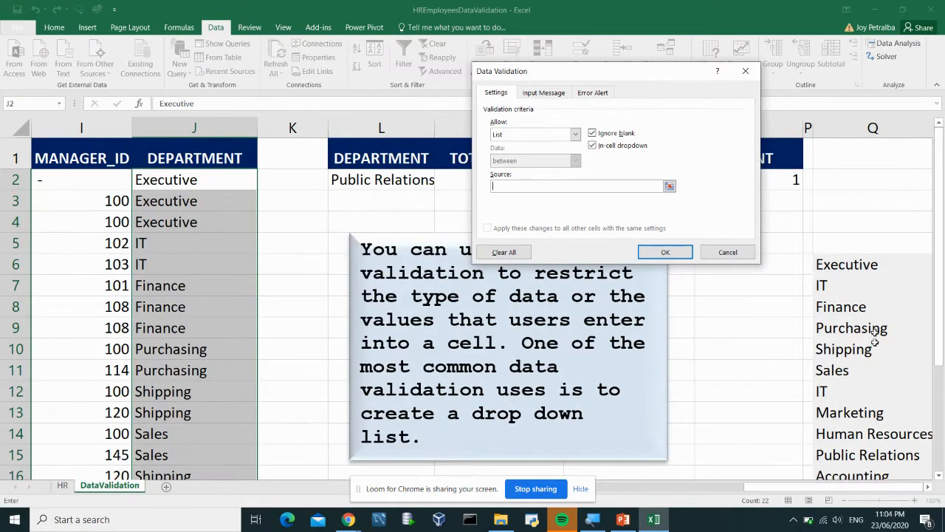
left_click_drag(876, 263, 874, 448)
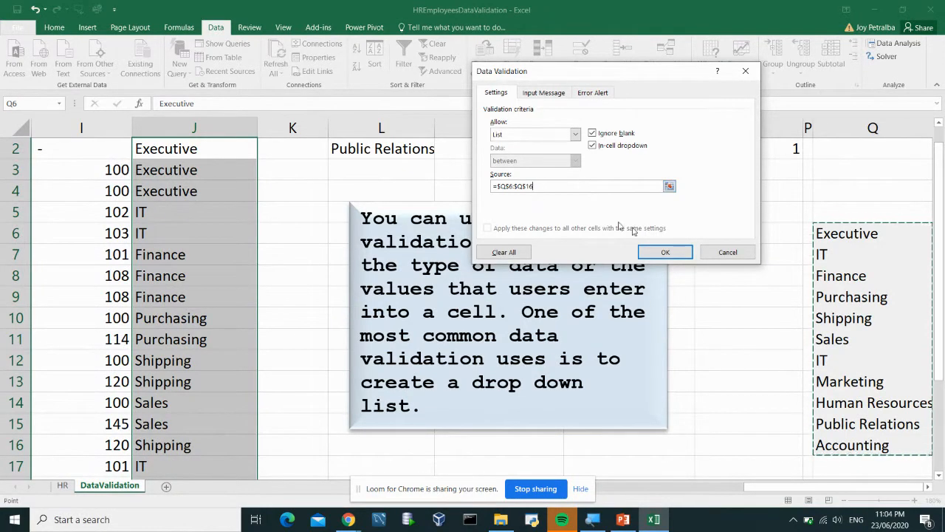
left_click(667, 254)
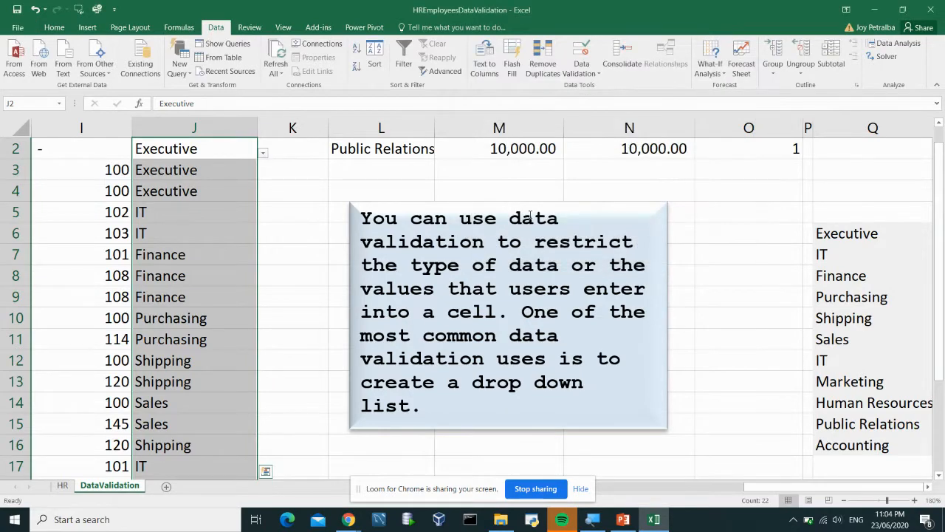
Check the existing department entries in column J against the allowed names in column Q
scroll(331, 198, "down", 4)
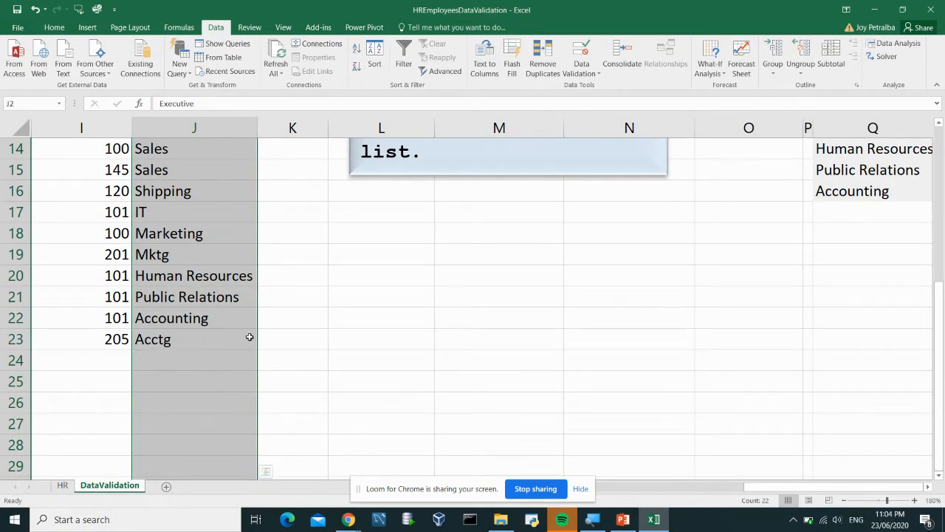
scroll(249, 336, "up", 1)
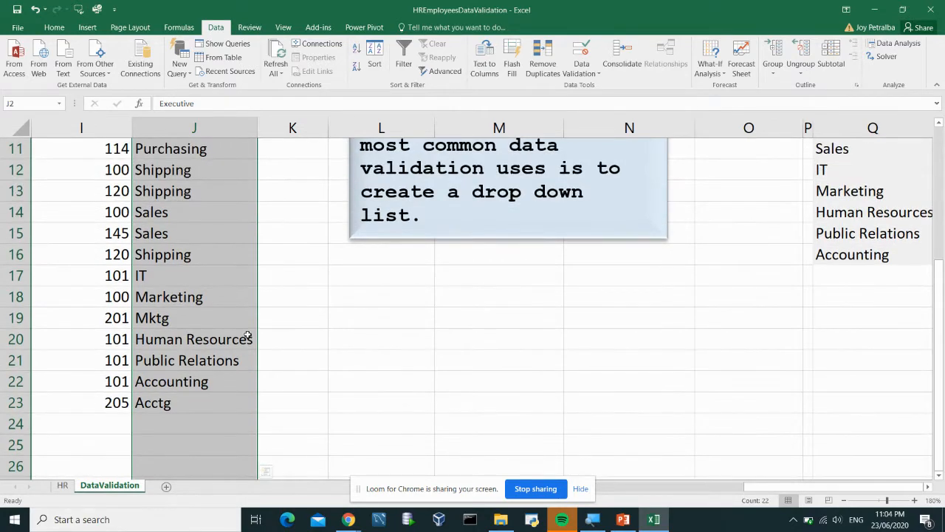
scroll(247, 333, "up", 4)
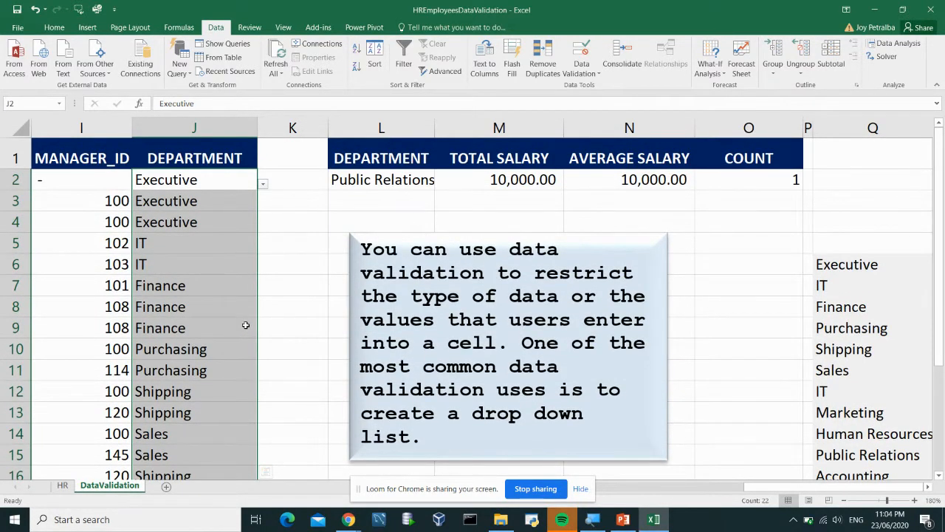
scroll(245, 325, "down", 2)
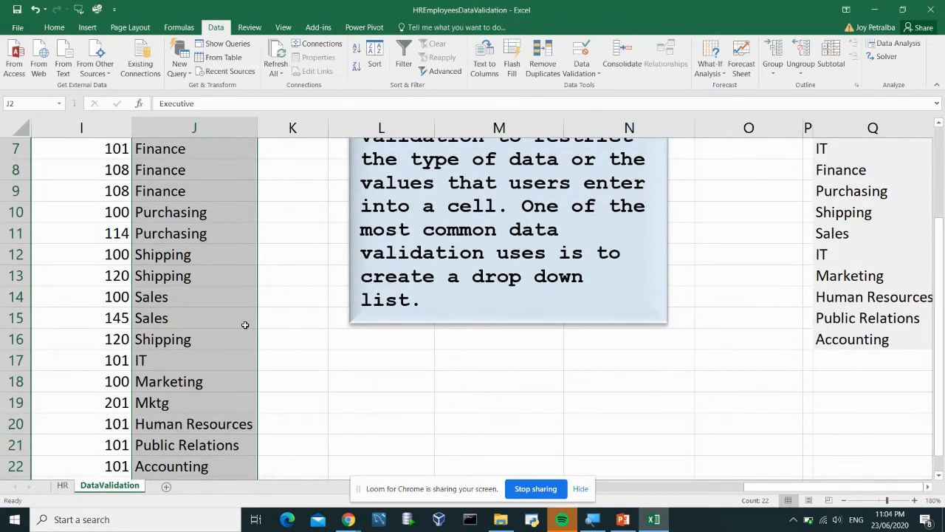
scroll(245, 325, "down", 2)
scroll(244, 325, "up", 1)
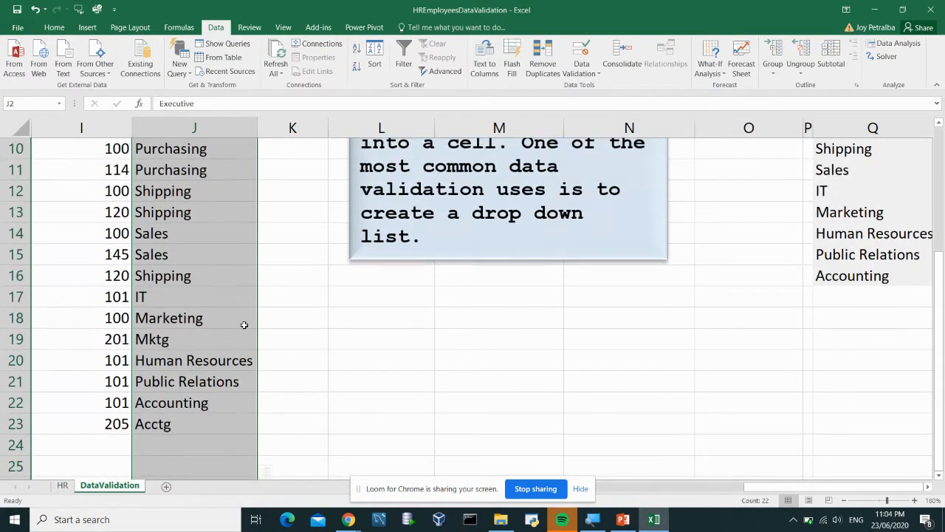
Circle the invalid entries in the DEPARTMENT column and bring the circled cells near the table's end into view
scroll(244, 325, "up", 3)
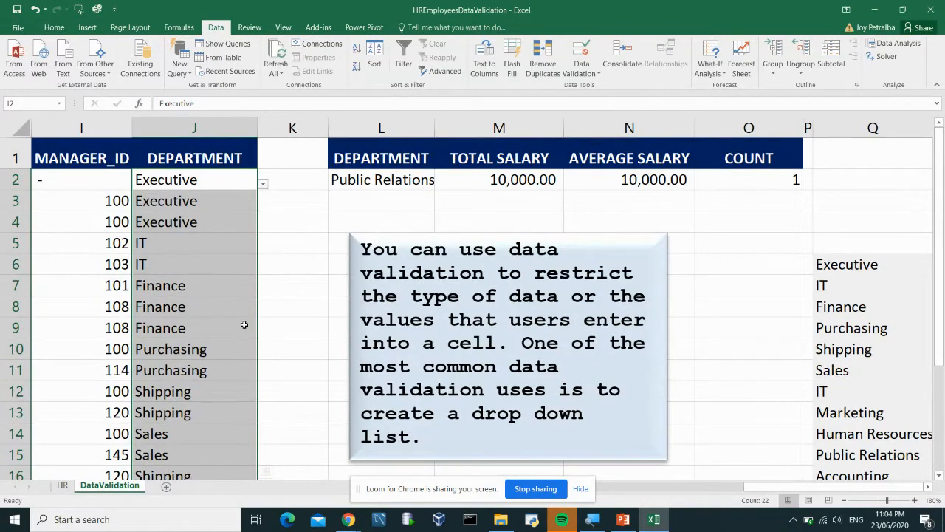
left_click(586, 71)
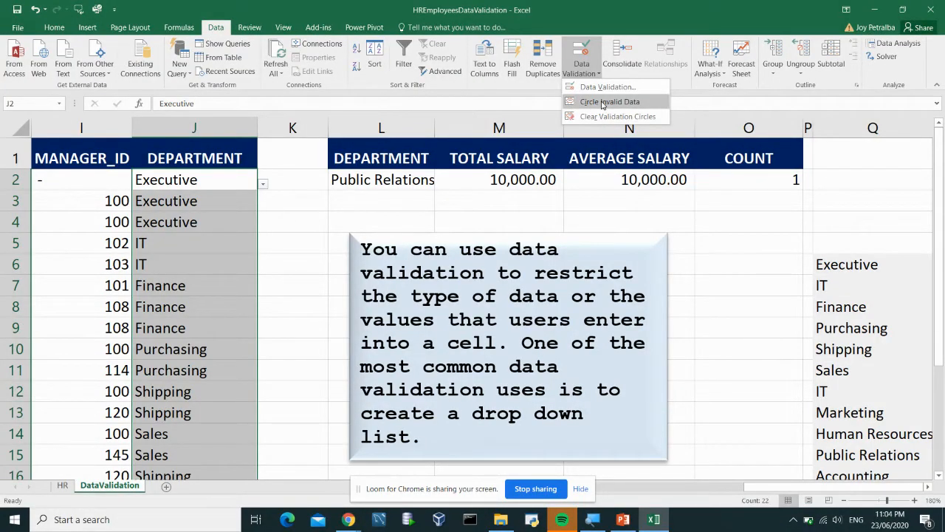
left_click(602, 104)
scroll(276, 253, "down", 4)
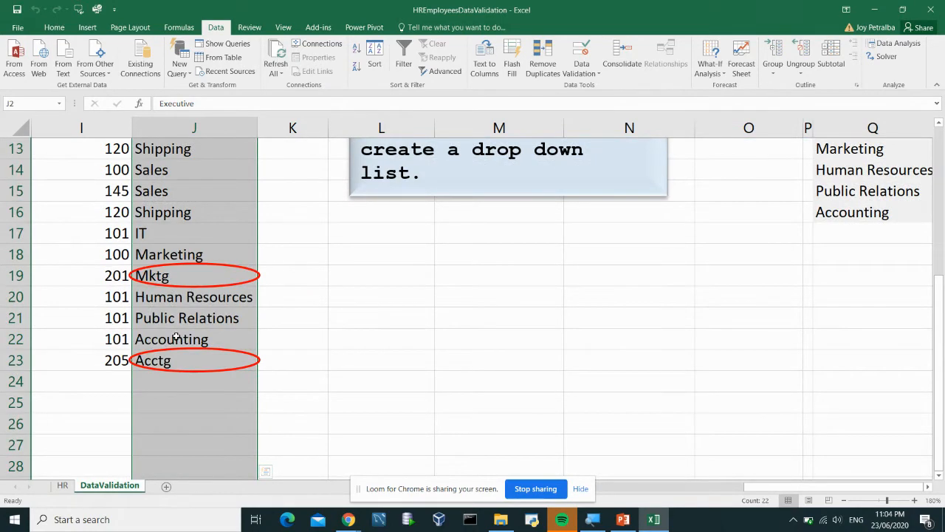
Replace the circled abbreviations using the cells' drop-down lists: Marketing in J19 and Accounting in J23
left_click(199, 274)
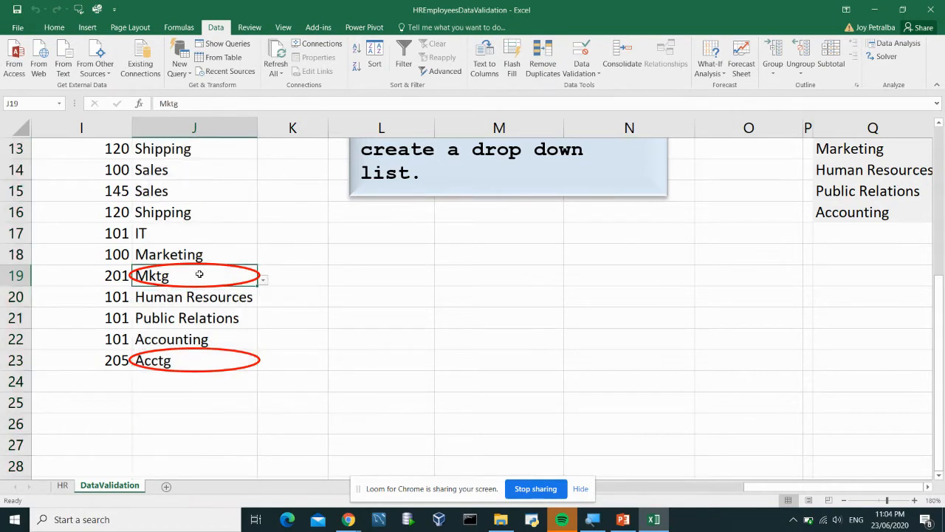
left_click(263, 283)
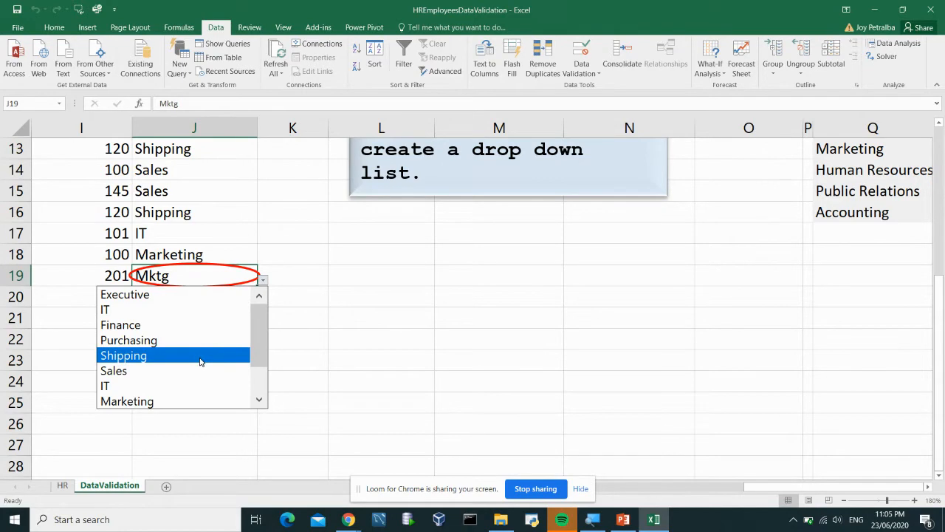
left_click(194, 401)
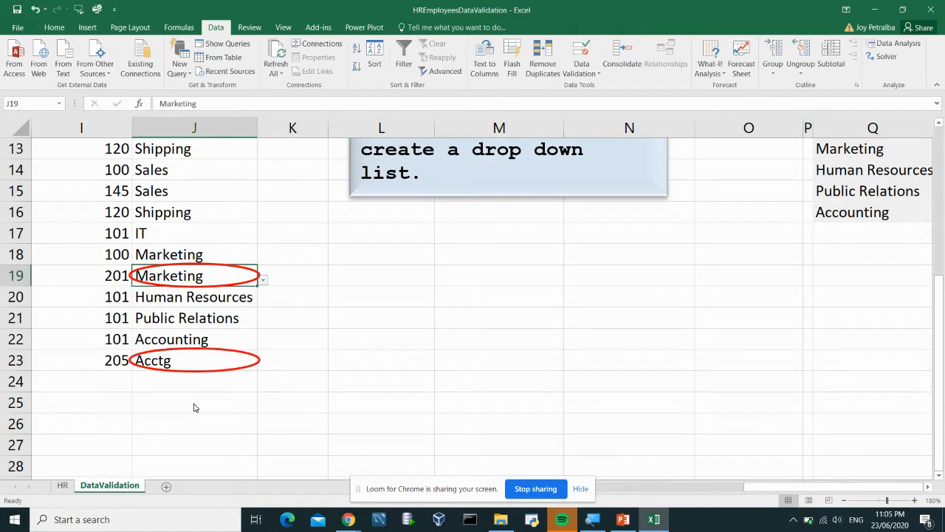
left_click(204, 368)
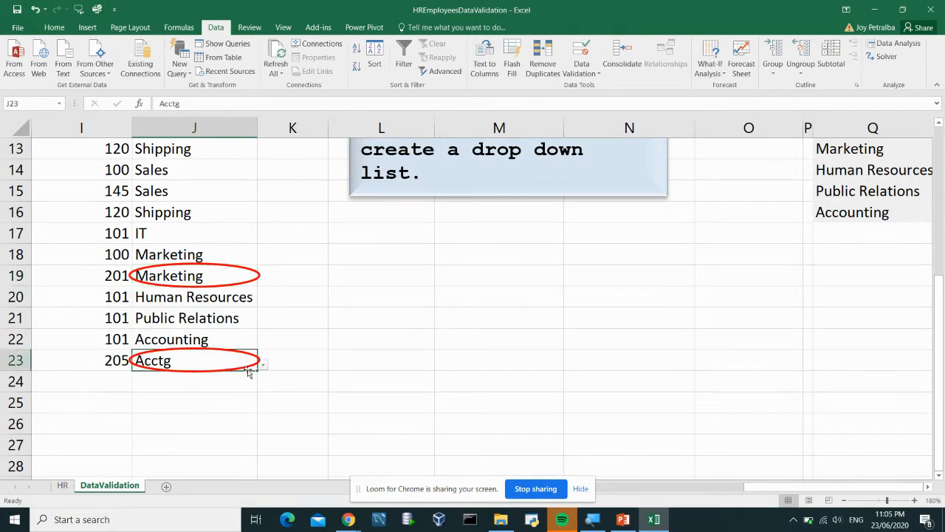
left_click(263, 365)
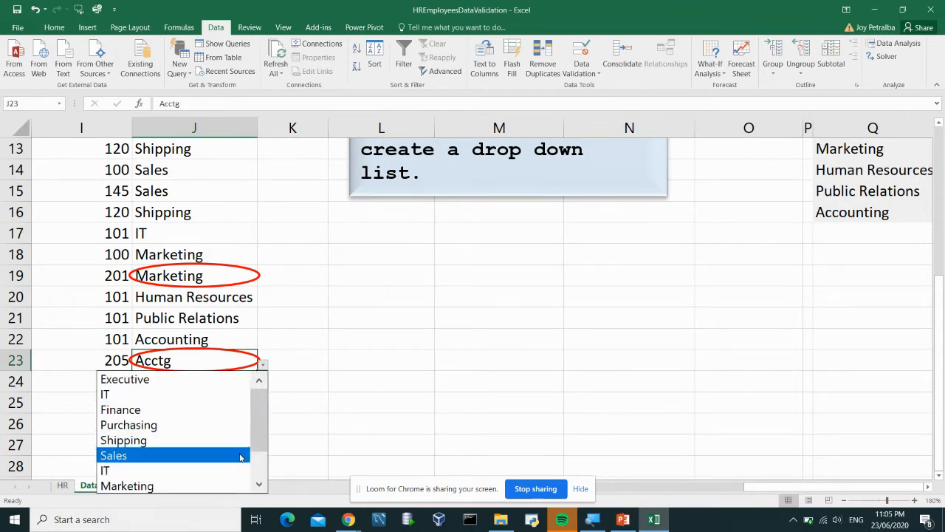
left_click_drag(266, 435, 260, 460)
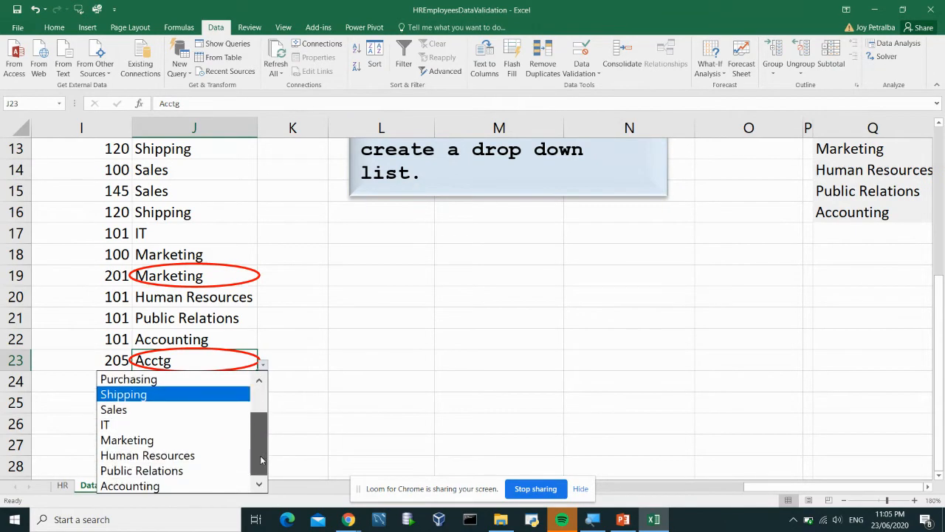
left_click(210, 485)
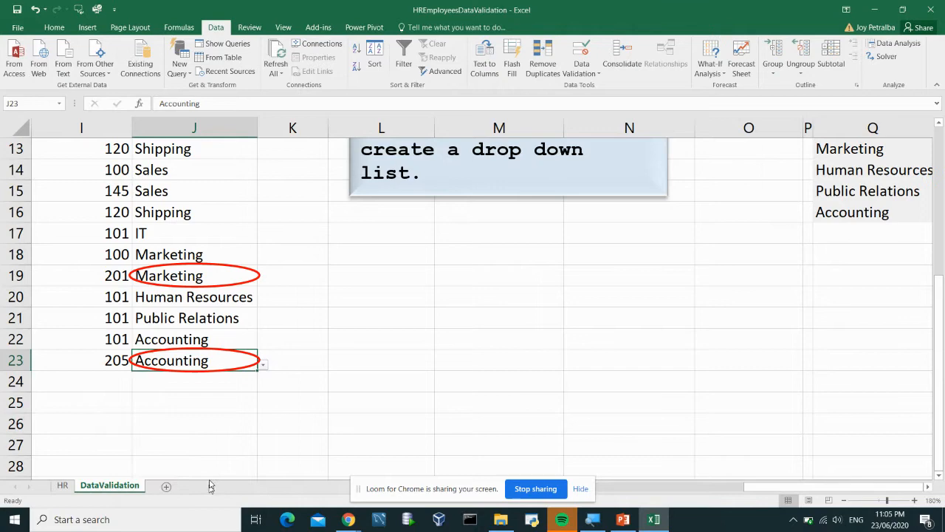
Clear the validation circles from the corrected DEPARTMENT cells
left_click(259, 409)
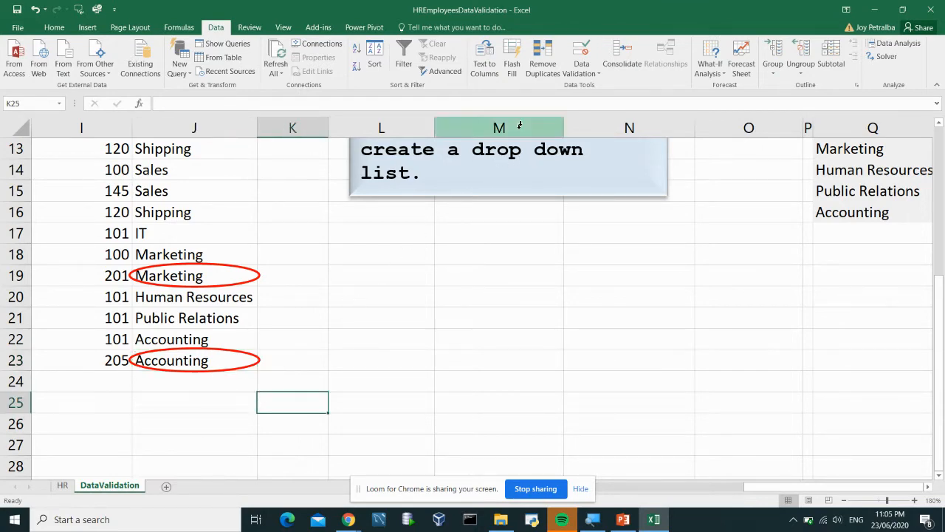
left_click(580, 74)
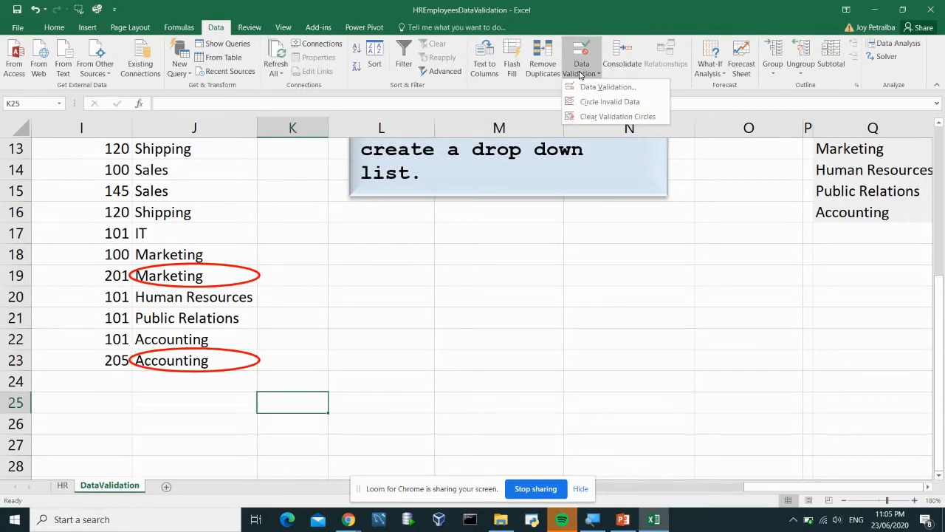
left_click(592, 117)
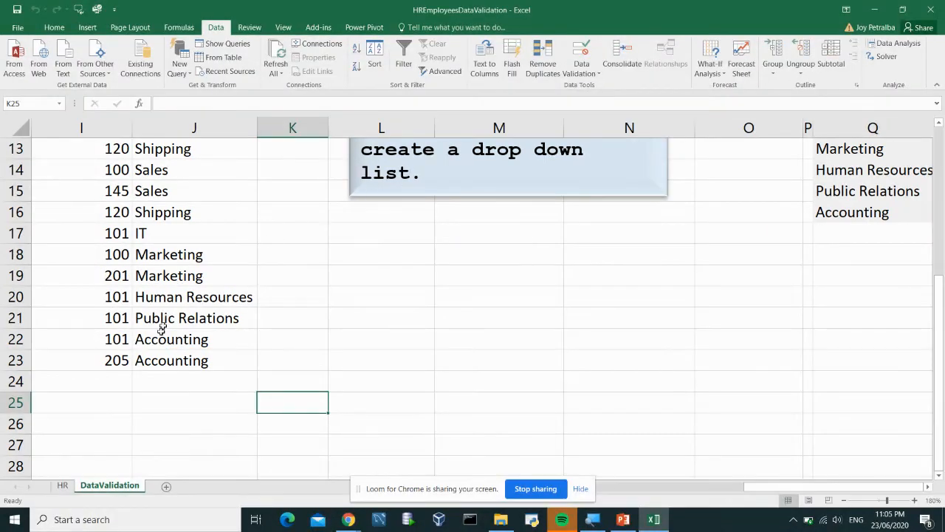
Test the validation by trying to enter Acctg in cell J24, retry the entry, and cancel it
left_click(178, 384)
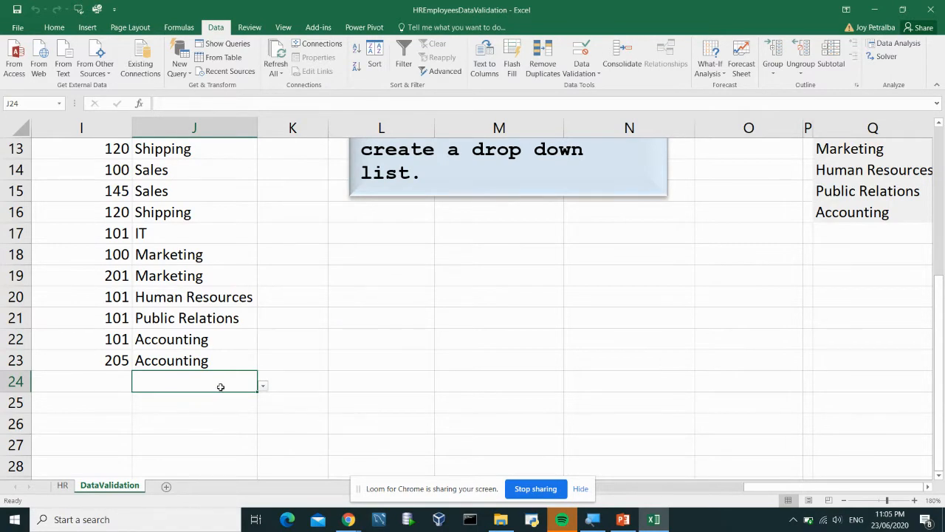
type("A")
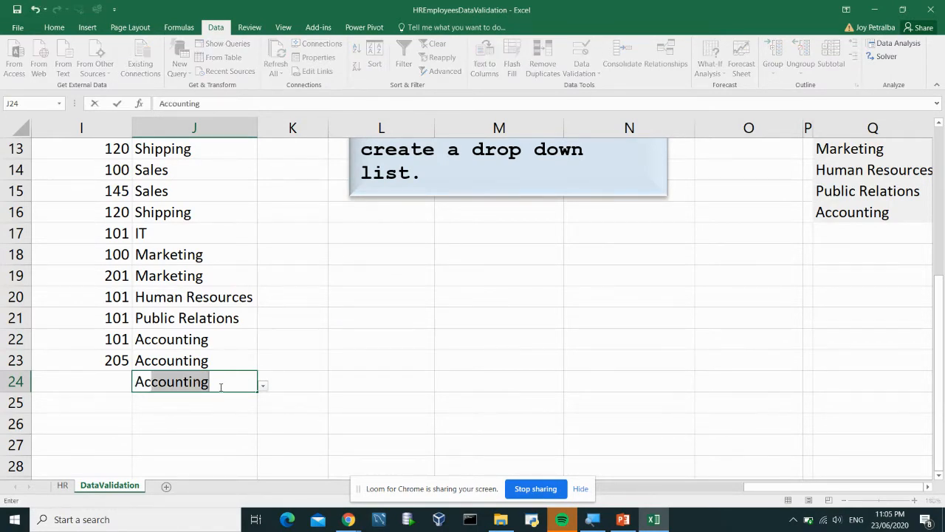
type("cctg")
key("Return")
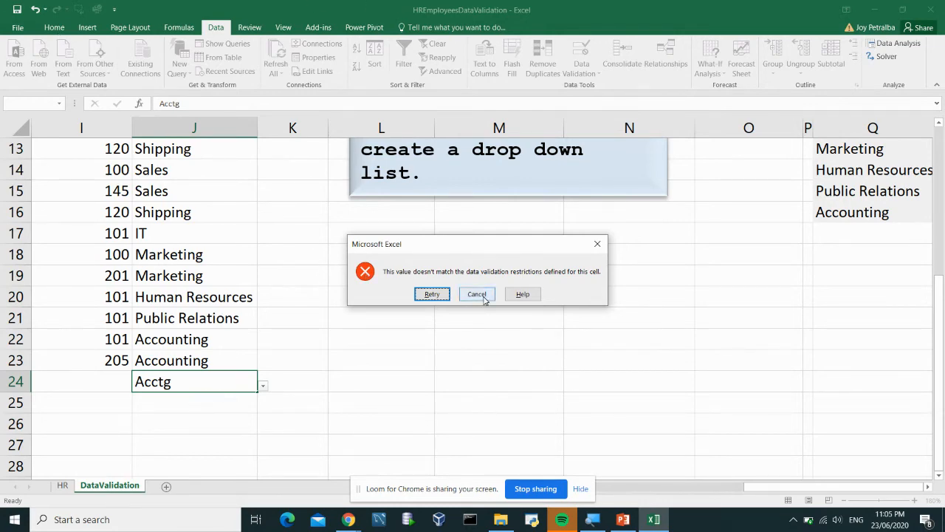
left_click(431, 294)
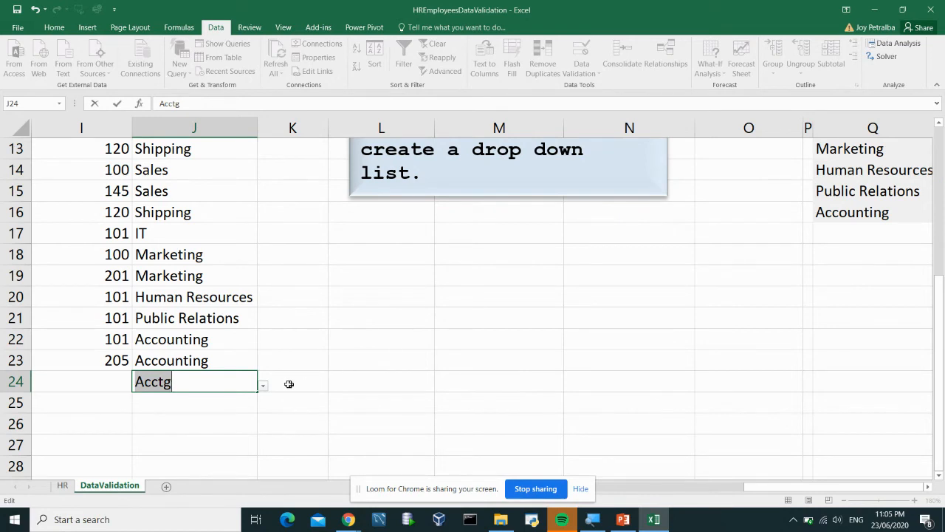
key("Return")
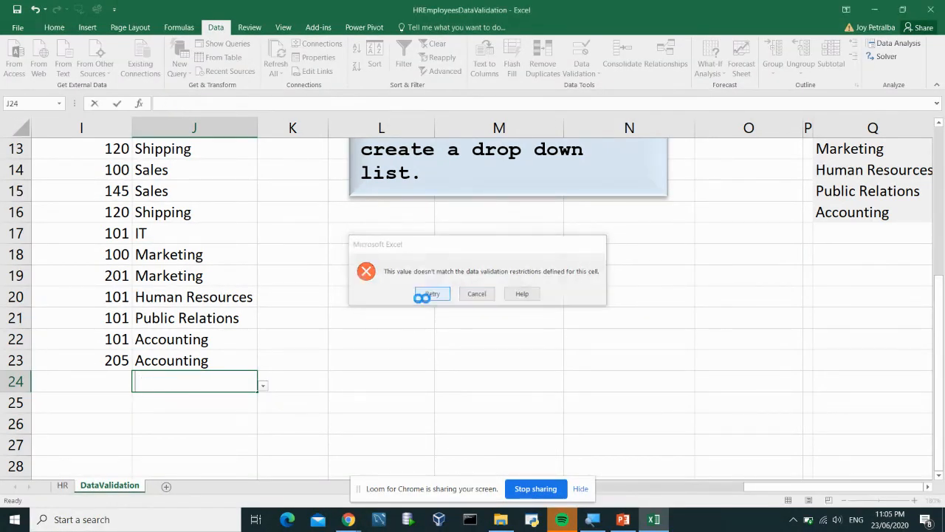
left_click(446, 298)
key("Return")
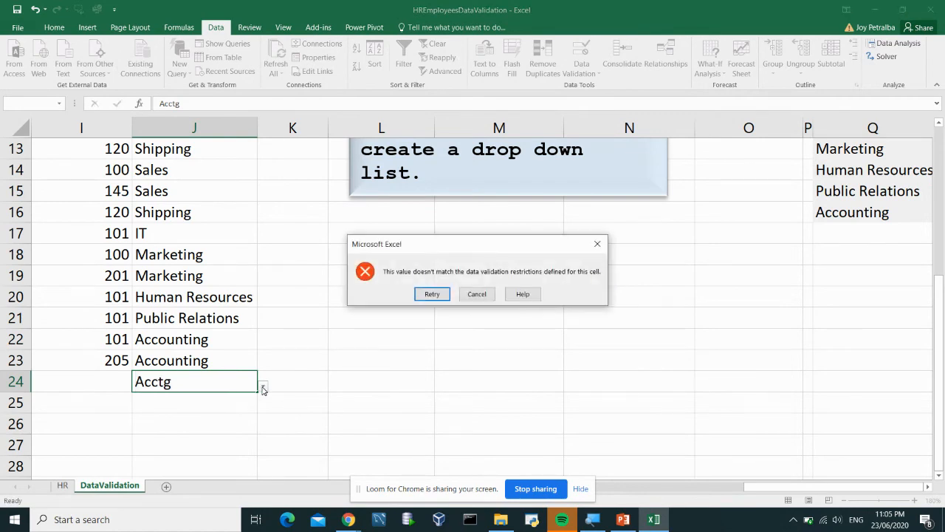
left_click(481, 294)
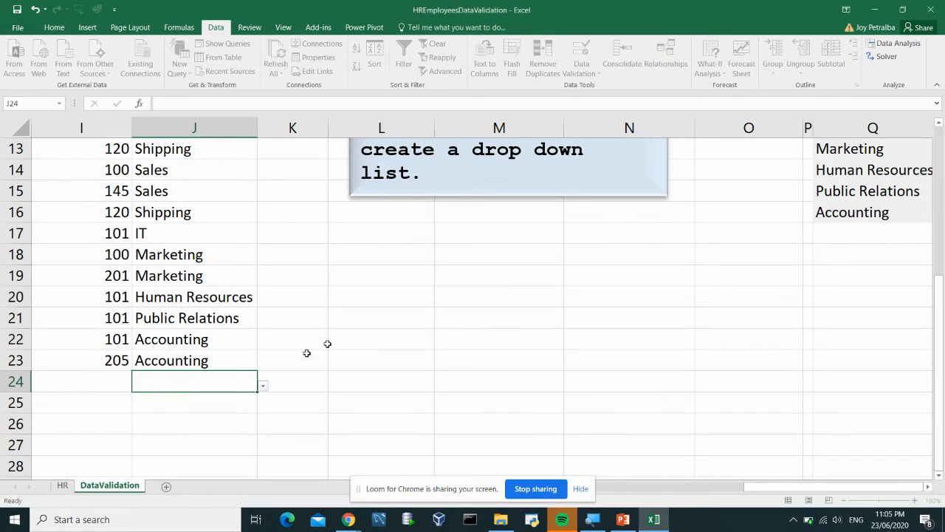
Fill cell J24 with Accounting from its drop-down list of allowed departments
left_click(262, 385)
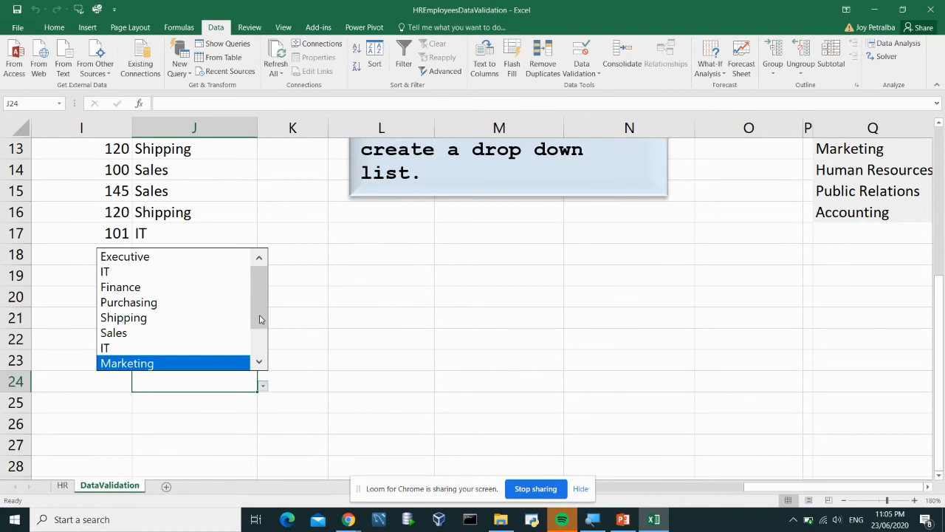
left_click_drag(259, 318, 259, 356)
left_click(227, 363)
left_click(330, 416)
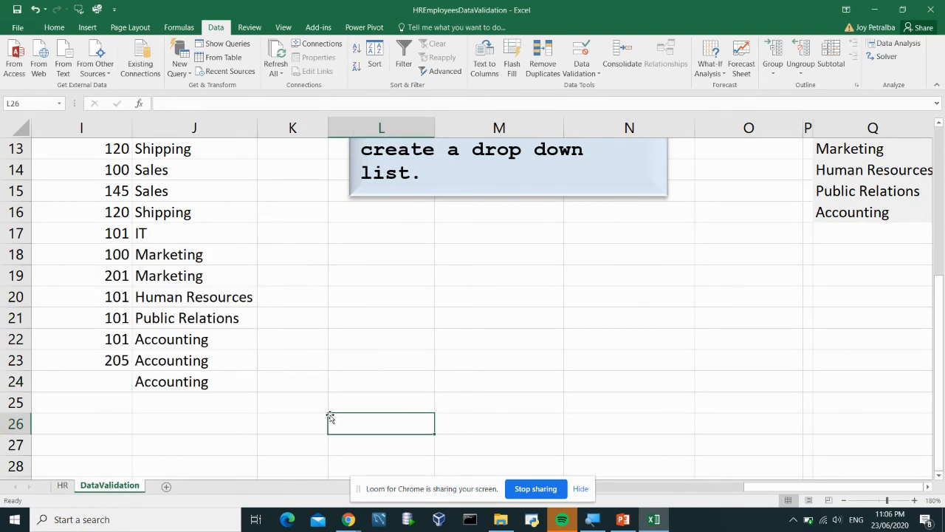